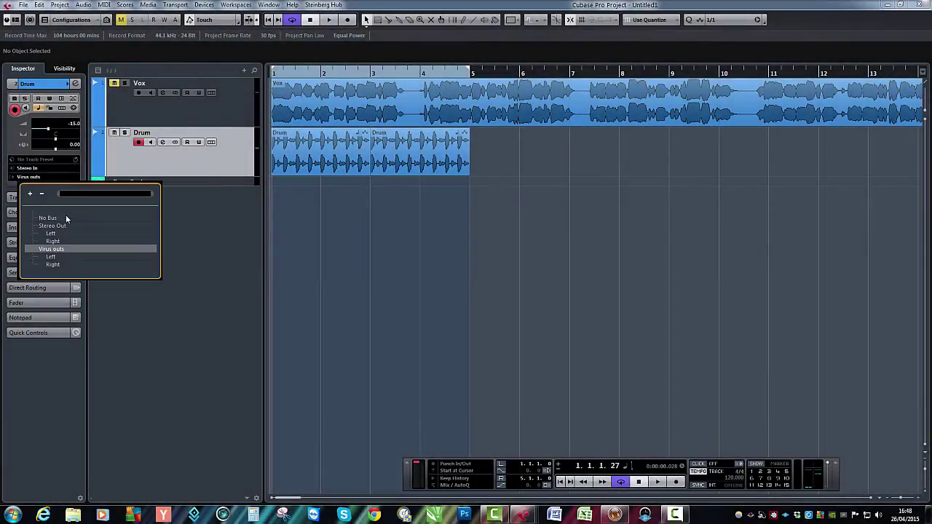
# Step: Set the Drum track's Inspector output routing to Stereo Out
pyautogui.click(65, 225)
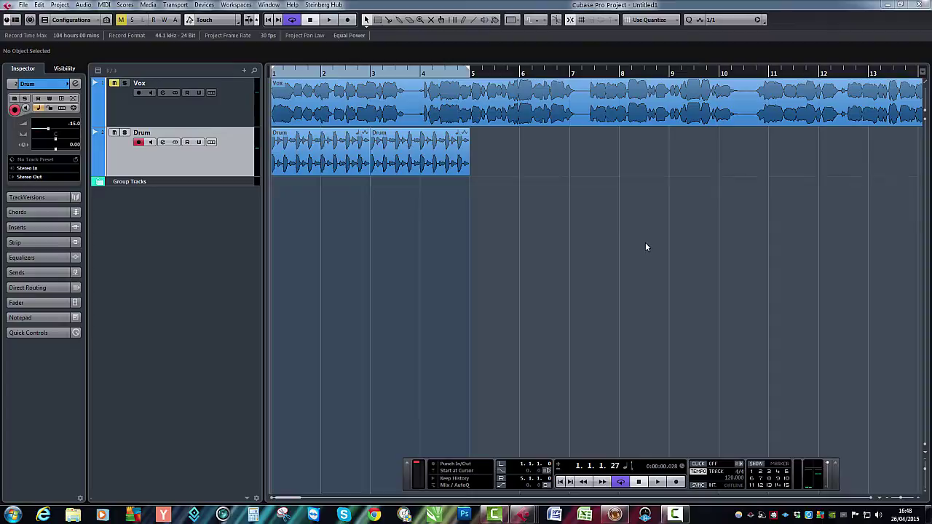
# Step: Add a Virus TI instrument track from the VST Instruments rack
pyautogui.press('F11')
pyautogui.click(689, 151)
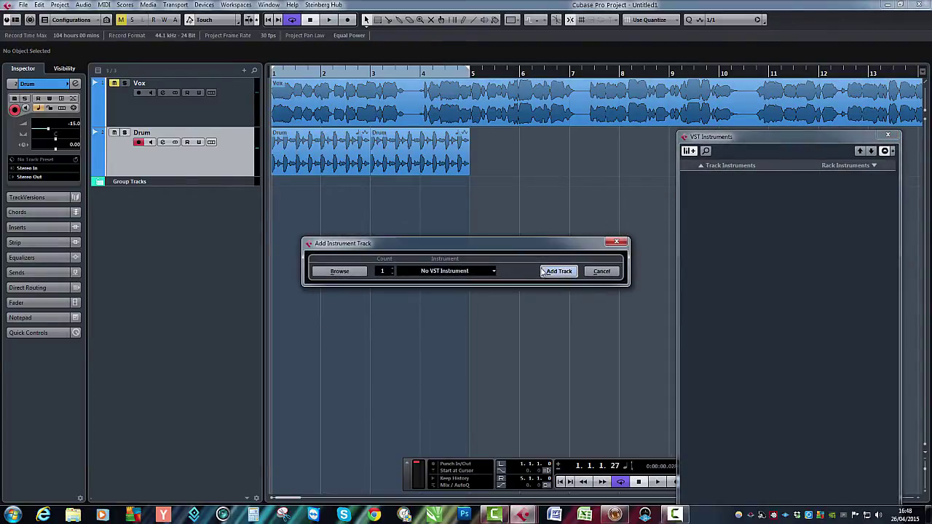
pyautogui.click(441, 270)
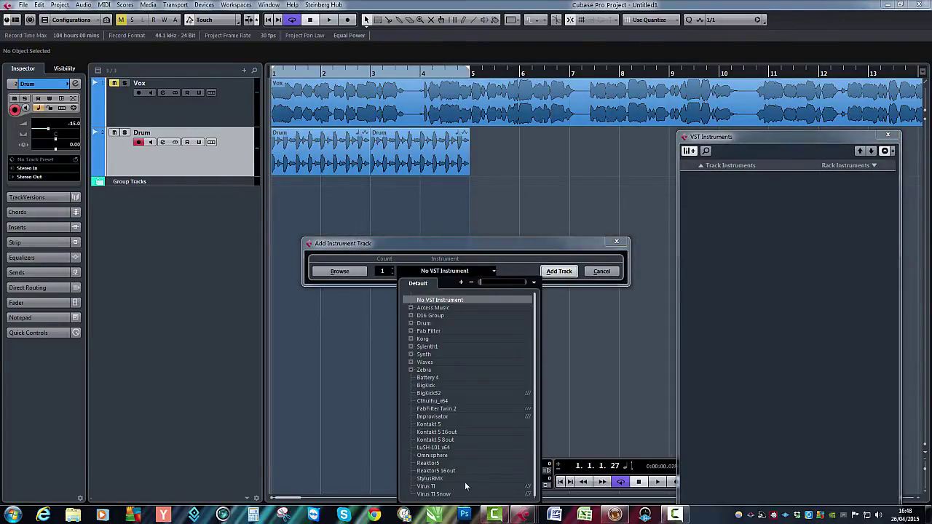
pyautogui.click(428, 486)
pyautogui.click(558, 271)
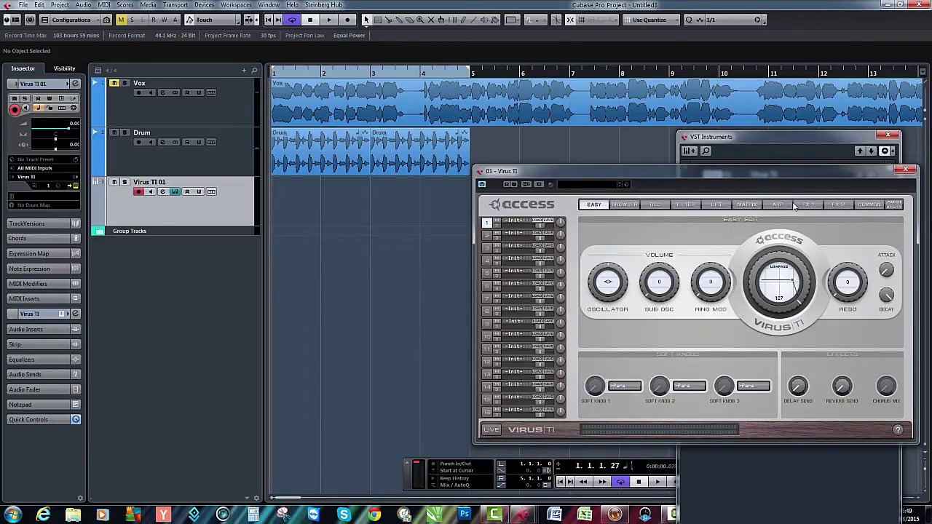
# Step: On the Virus TI FX 1 page, set INPUT Mode to Static and Input to L + R
pyautogui.click(895, 204)
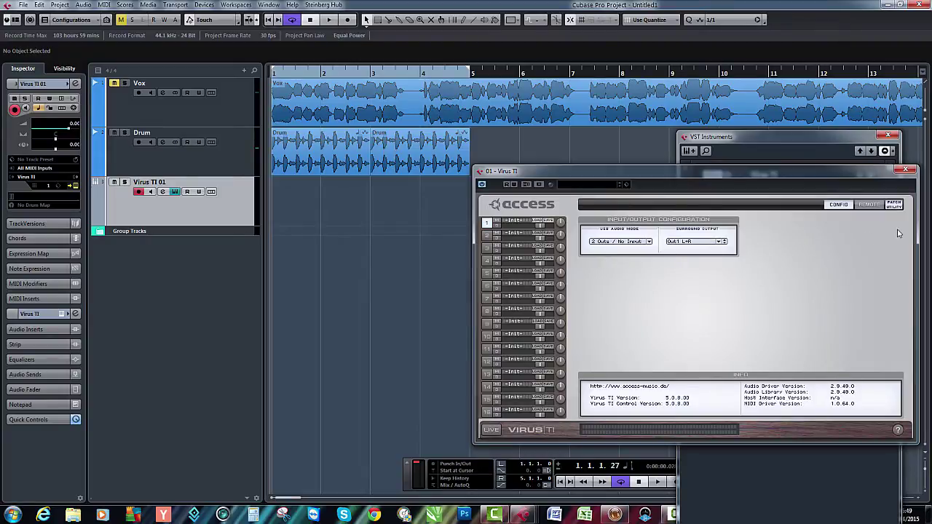
pyautogui.click(895, 205)
pyautogui.click(807, 206)
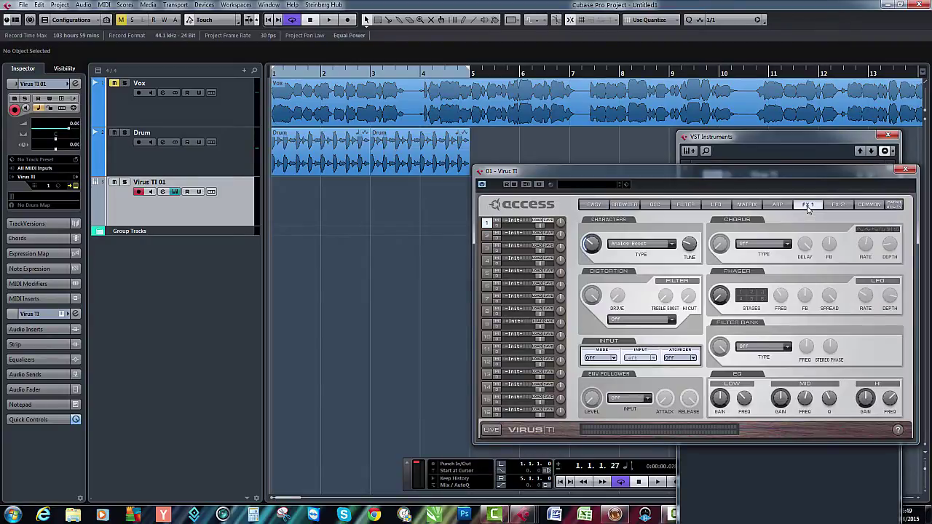
pyautogui.click(614, 359)
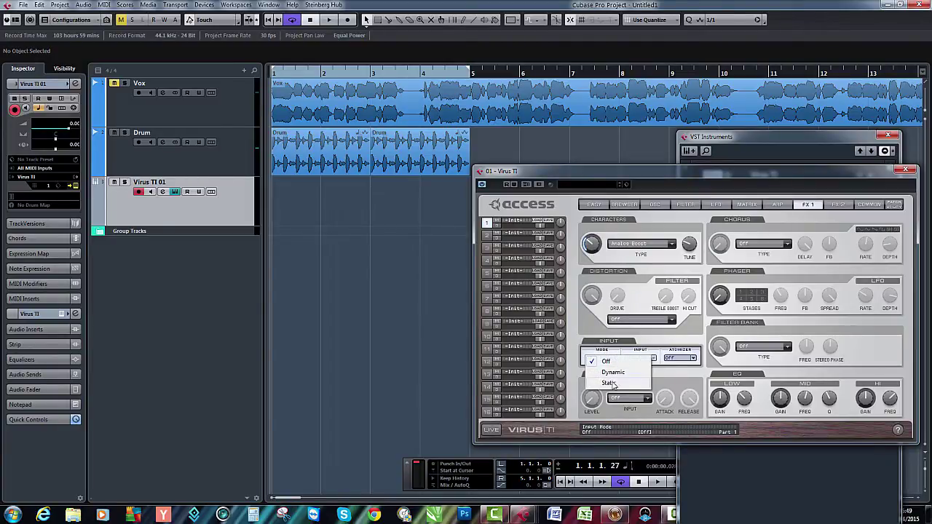
pyautogui.click(611, 383)
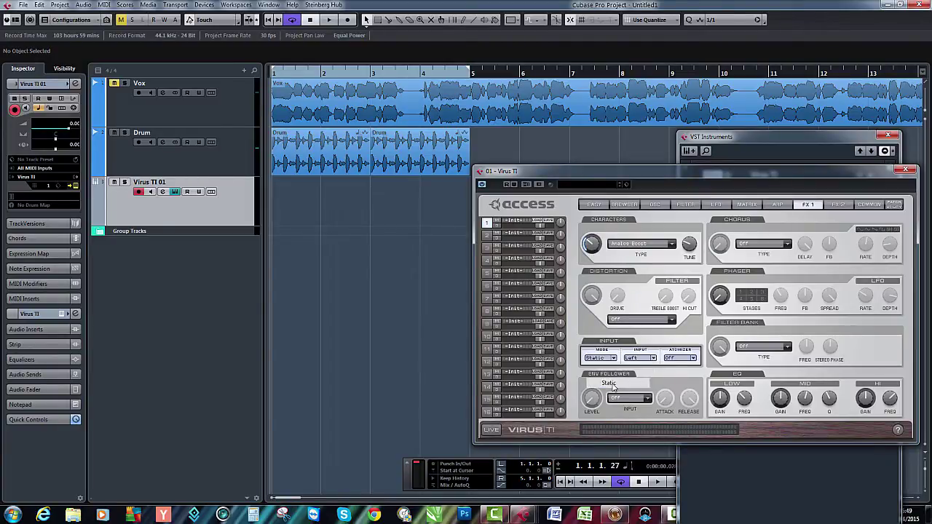
pyautogui.click(653, 359)
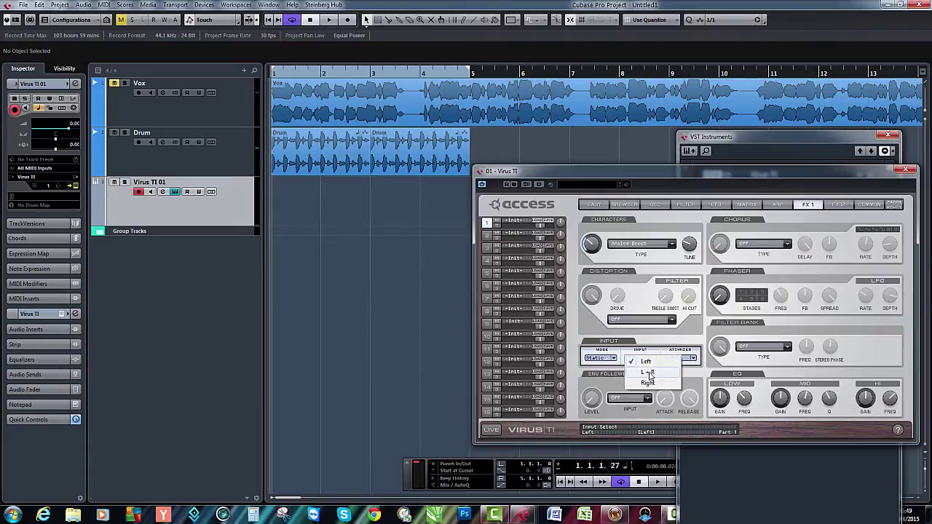
pyautogui.click(645, 372)
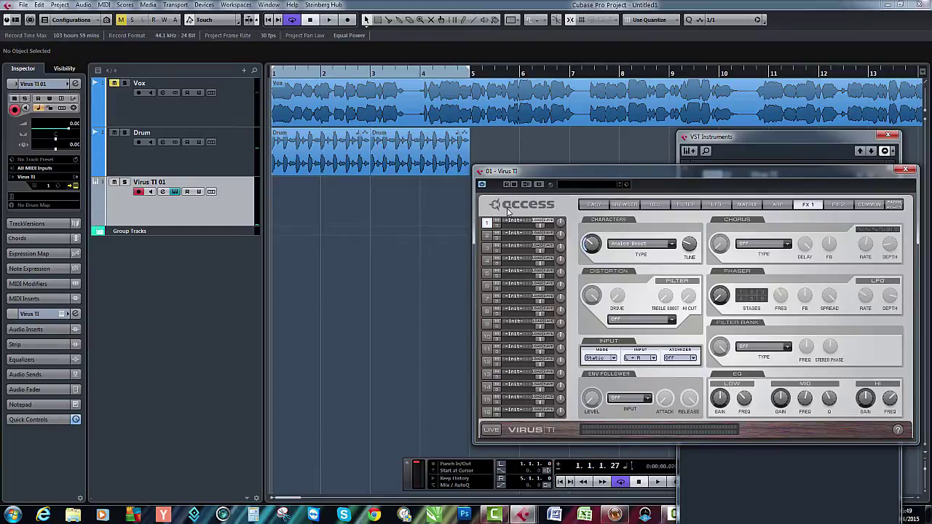
# Step: Bring up VST Connections to review the outputs, then close it
pyautogui.press('F4')
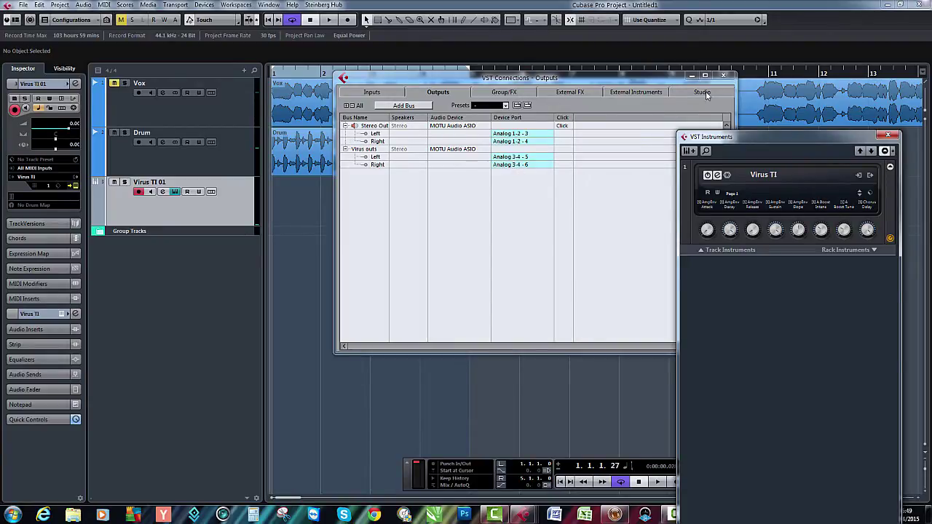
pyautogui.click(723, 76)
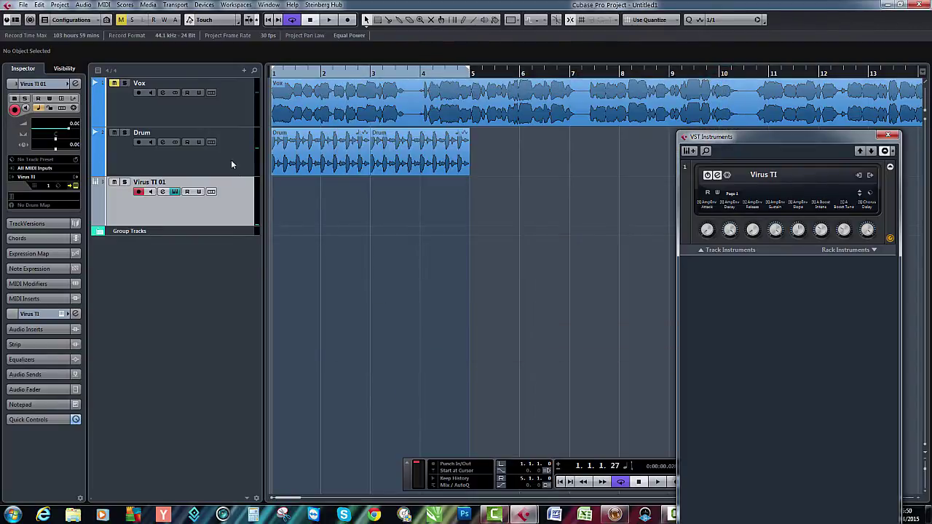
# Step: Route the Drum track's output to Virus outs and play the project from the start
pyautogui.click(230, 163)
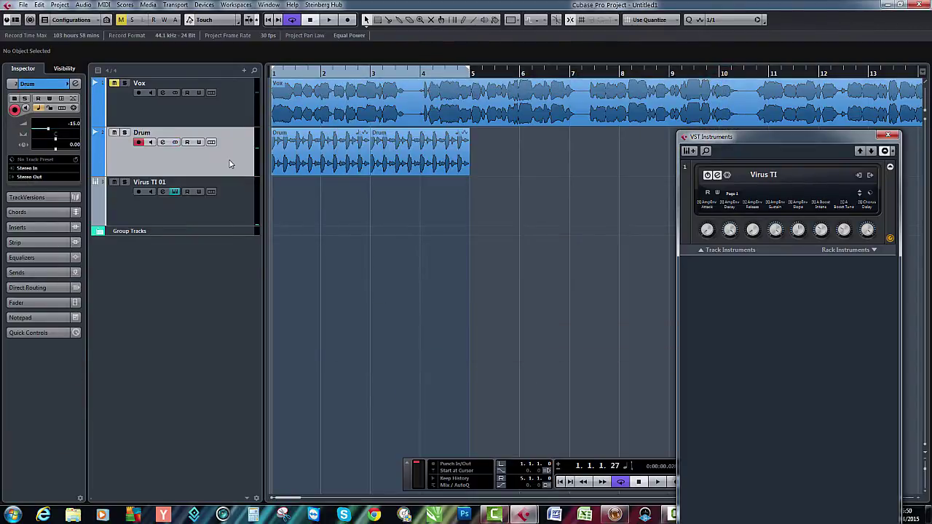
pyautogui.click(38, 178)
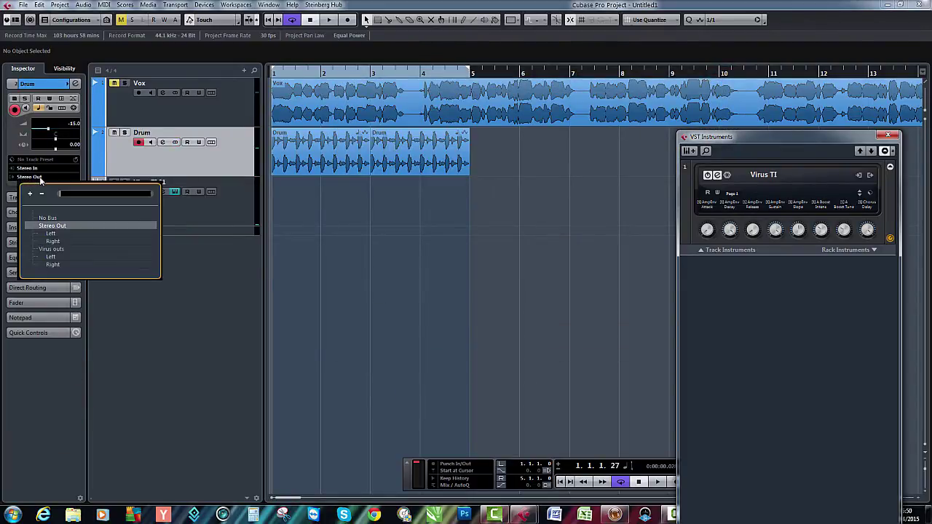
pyautogui.click(53, 250)
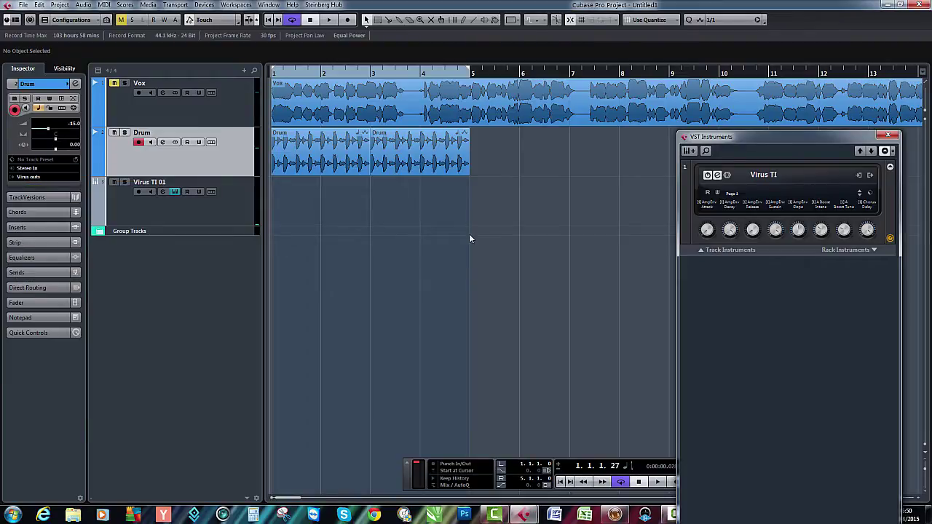
pyautogui.press('space')
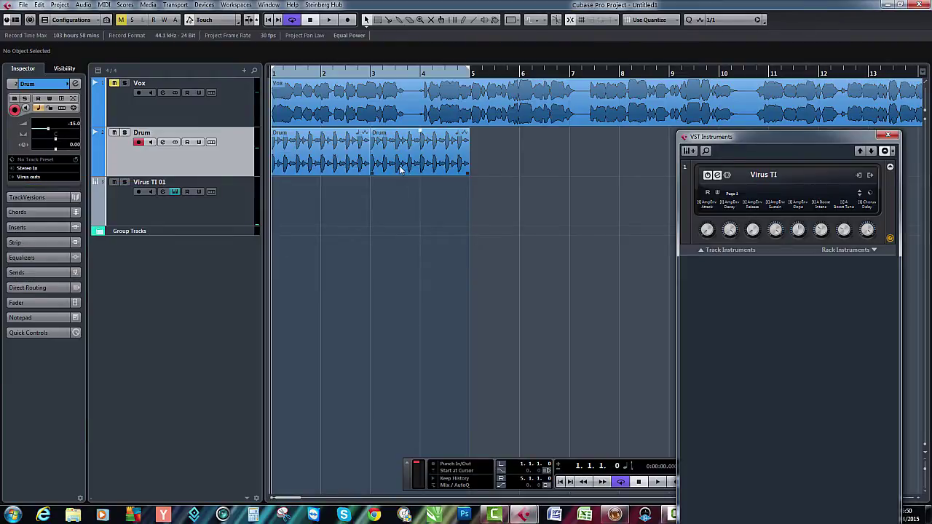
pyautogui.press('space')
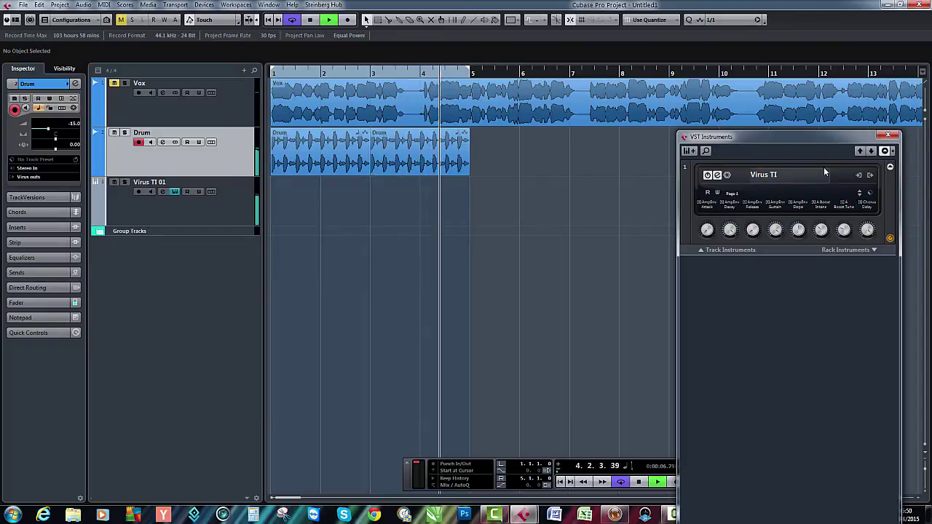
# Step: In the Virus TI editor, switch Filter 2 to HP, then return to the FX 1 page
pyautogui.click(717, 175)
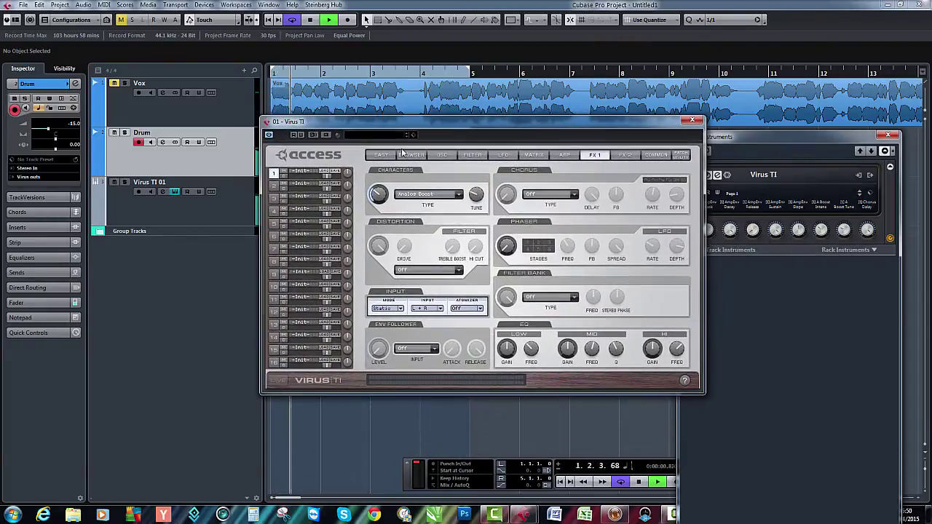
pyautogui.click(473, 155)
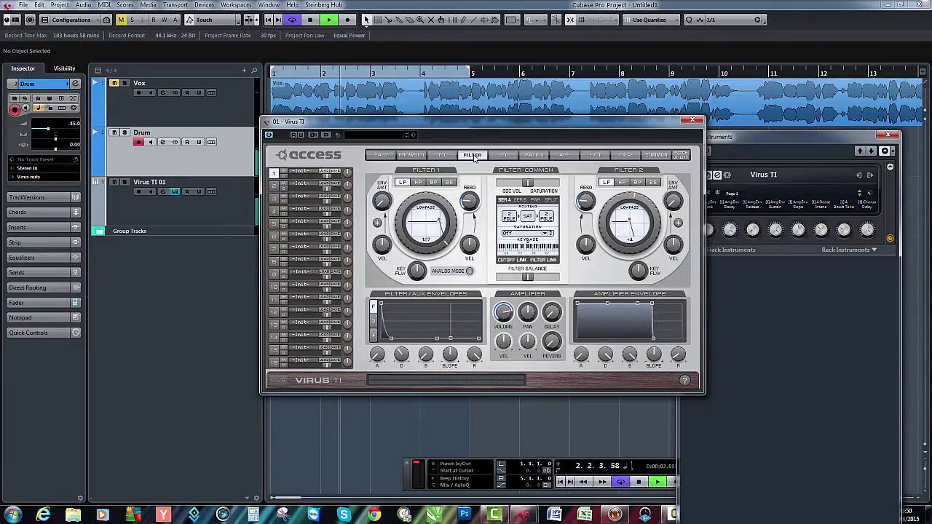
pyautogui.click(622, 182)
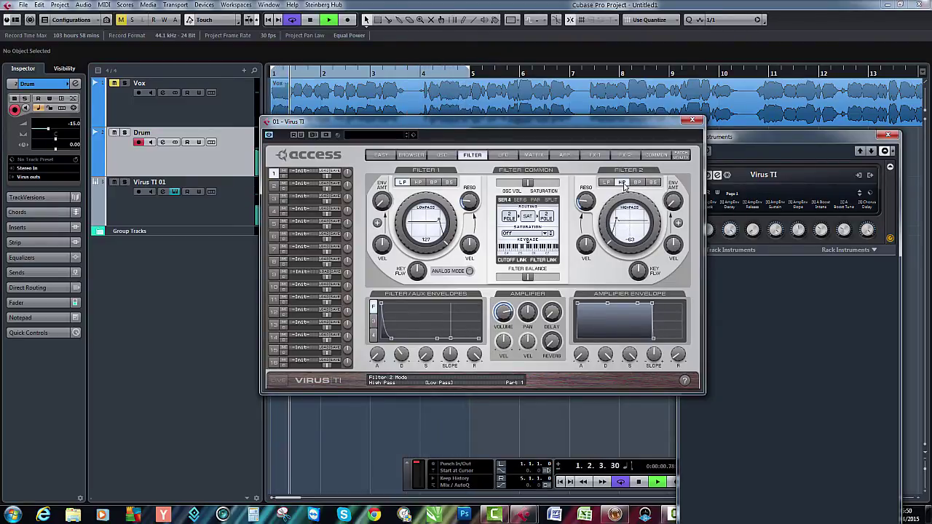
pyautogui.click(597, 156)
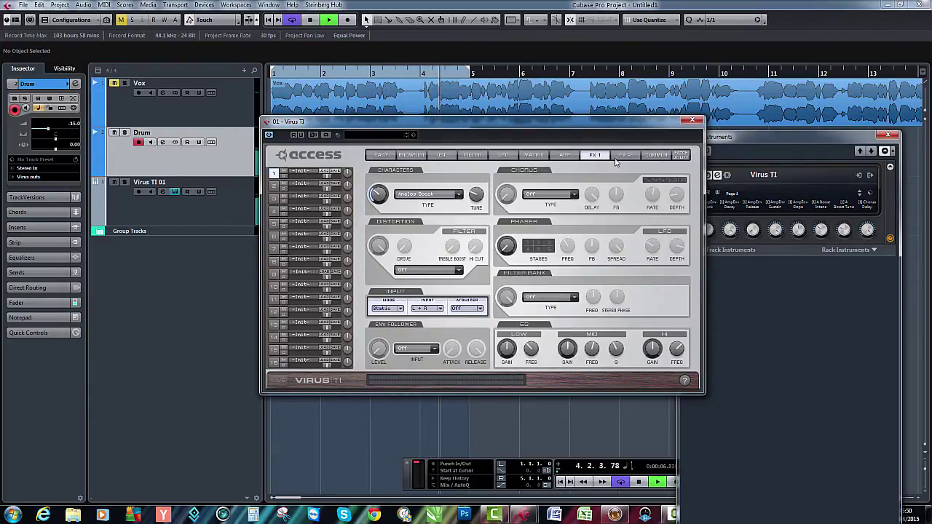
# Step: Raise the reverb send to -16.6 dB and the delay send, with delay at 1/8 Ping Pong 2:1
pyautogui.click(624, 155)
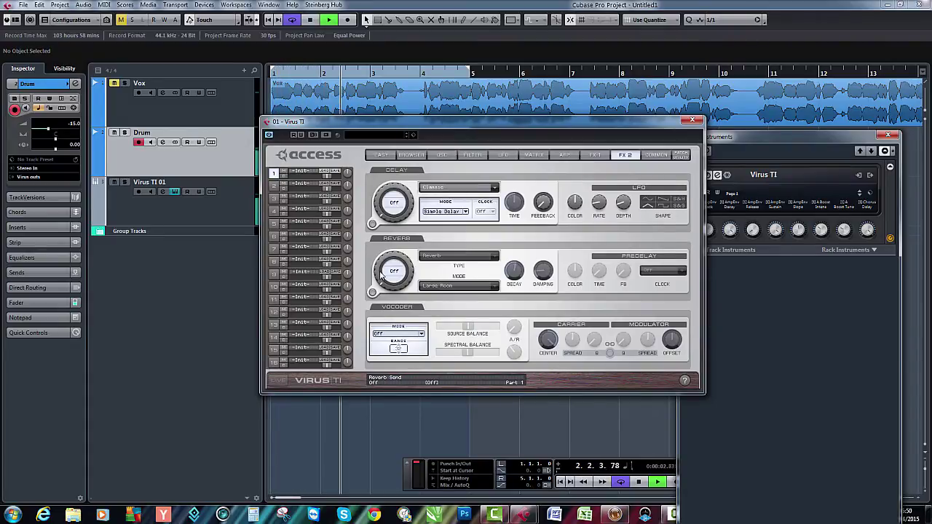
pyautogui.moveTo(381, 266); pyautogui.dragTo(400, 281)
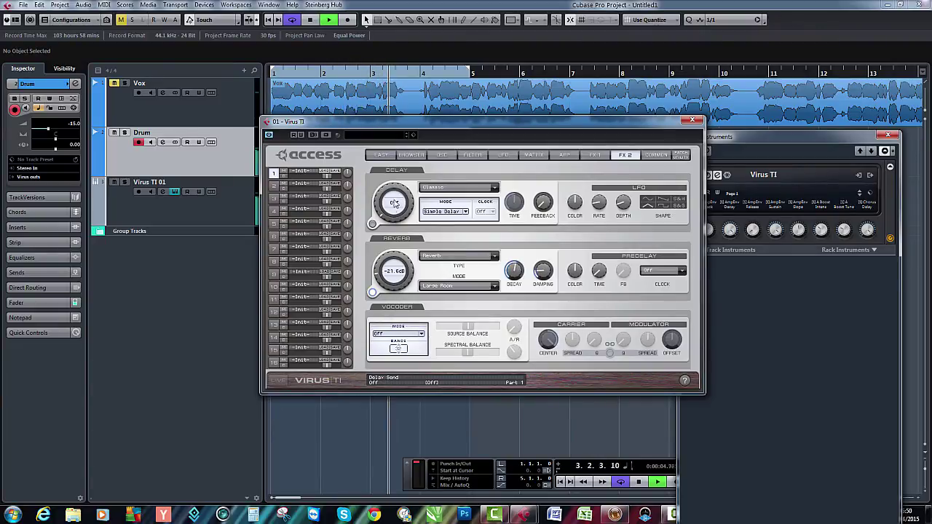
pyautogui.moveTo(393, 208); pyautogui.dragTo(388, 180)
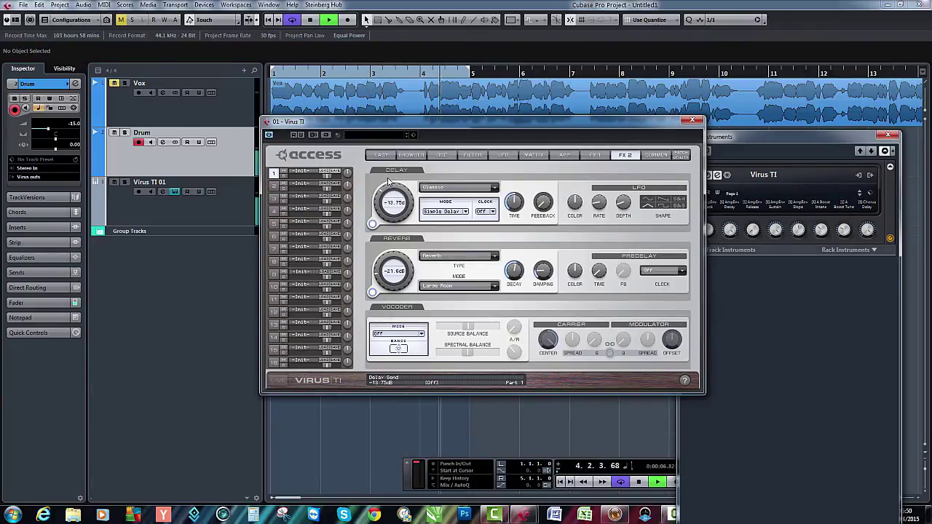
pyautogui.click(486, 211)
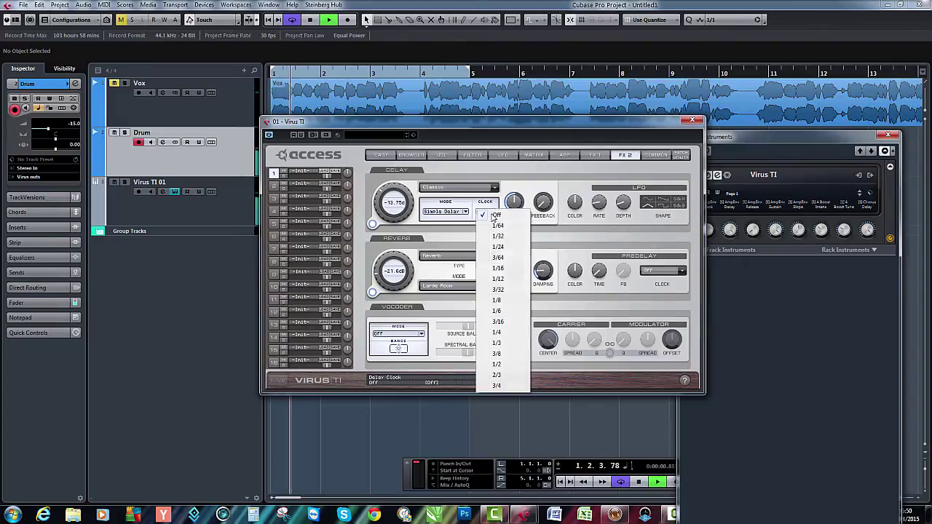
pyautogui.click(498, 300)
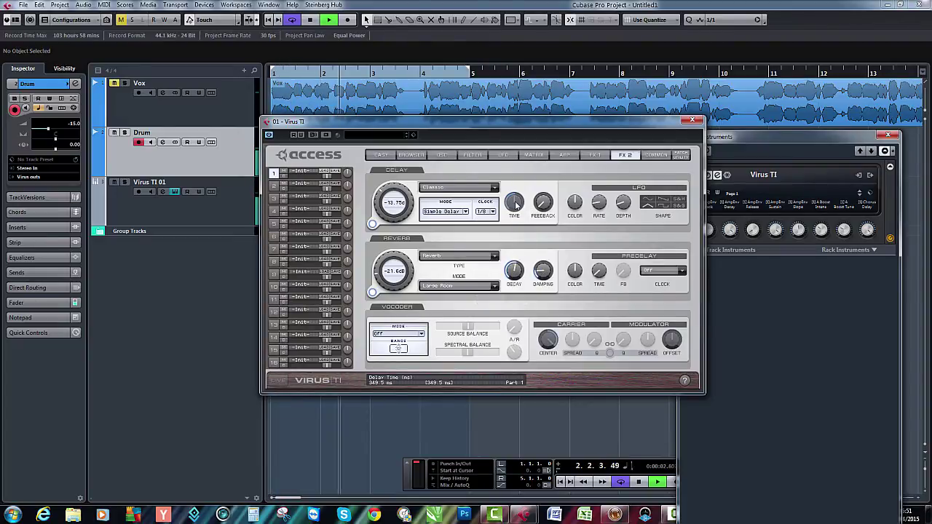
pyautogui.click(466, 212)
pyautogui.click(467, 227)
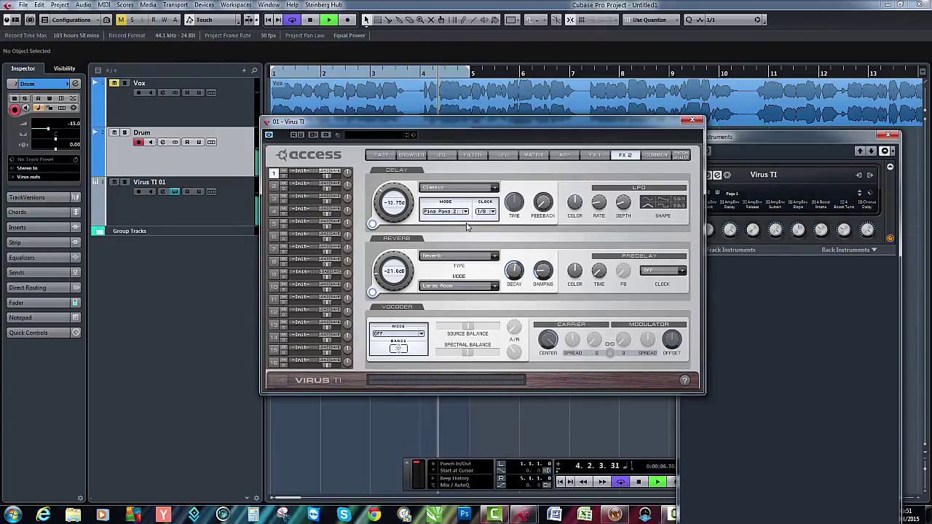
pyautogui.moveTo(393, 202); pyautogui.dragTo(419, 228)
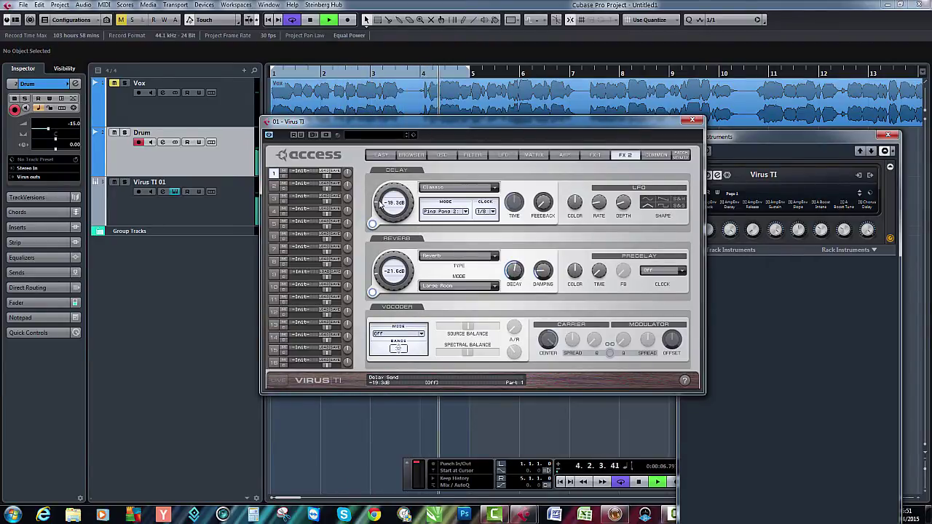
# Step: Set the Virus chorus type to Classic and turn up the Phaser
pyautogui.click(594, 155)
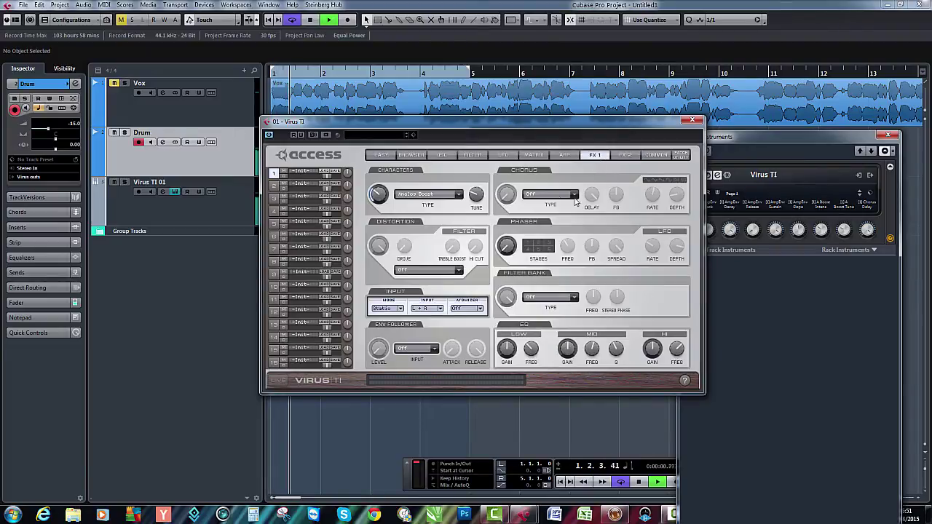
pyautogui.click(539, 195)
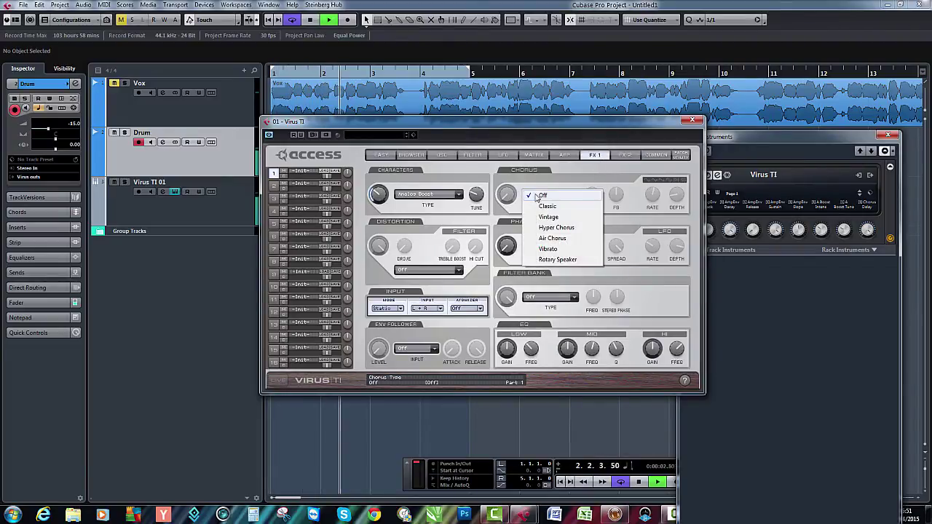
pyautogui.click(547, 206)
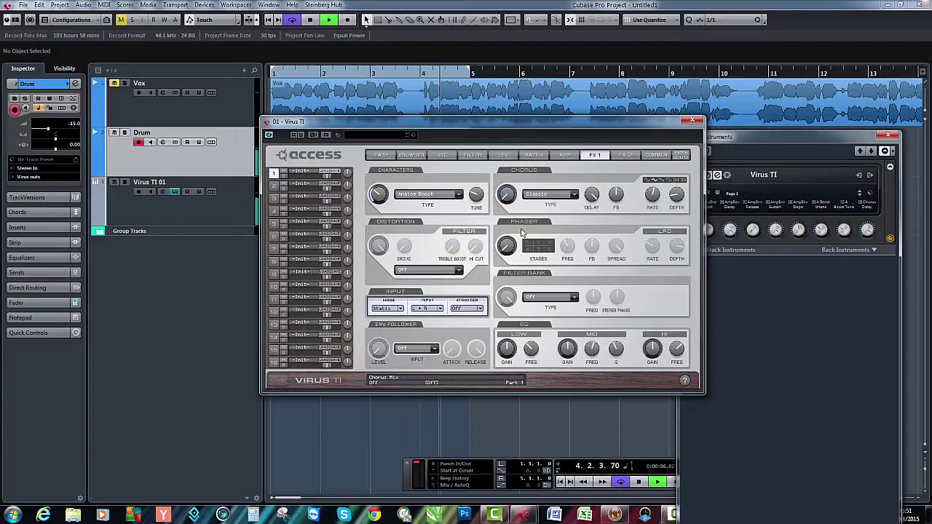
pyautogui.moveTo(506, 245); pyautogui.dragTo(521, 193)
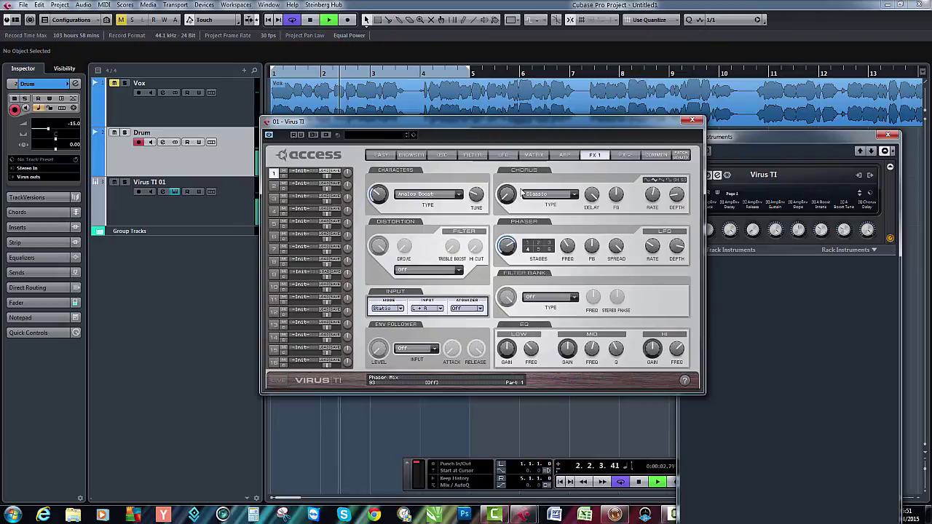
# Step: Choose Soft distortion and lower the Distortion Mix
pyautogui.click(412, 270)
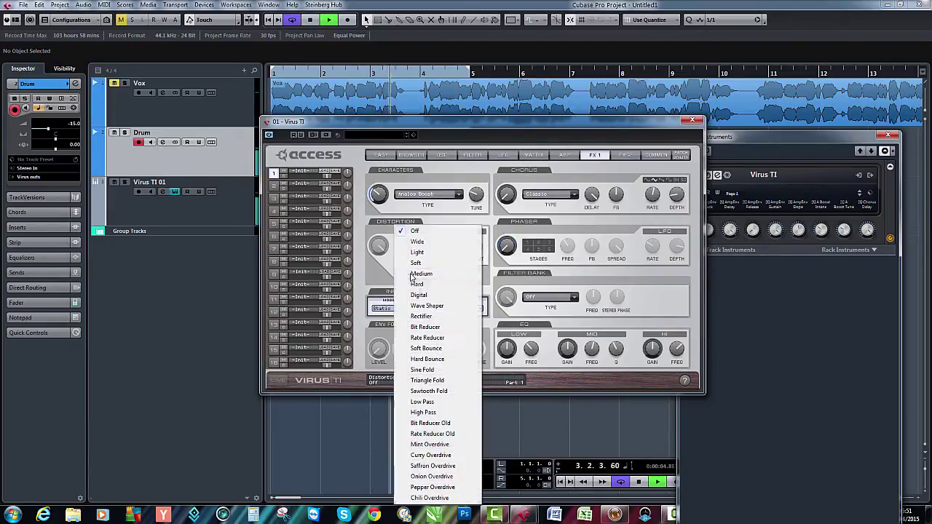
pyautogui.click(416, 263)
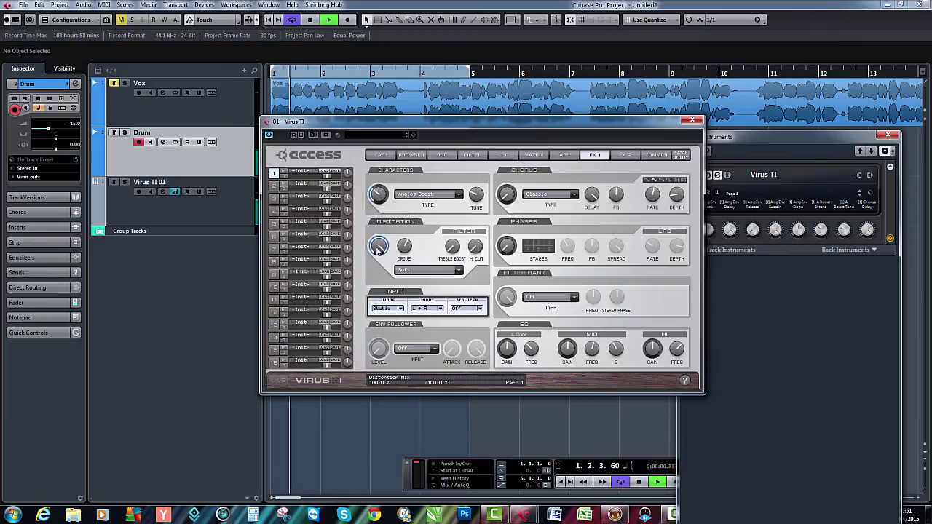
pyautogui.moveTo(378, 248); pyautogui.dragTo(387, 311)
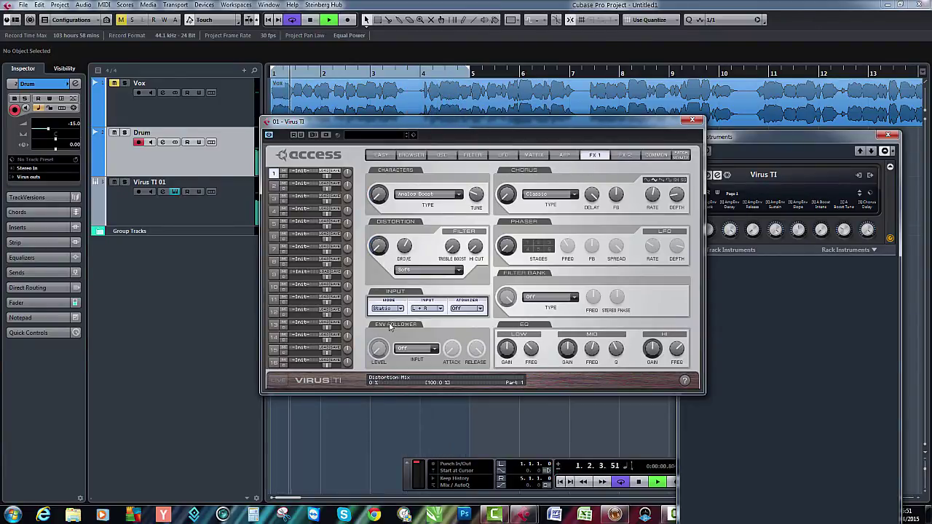
# Step: Turn the Virus reverb send off, route Vox to Virus outs, and set delay send to -11.75 dB
pyautogui.click(630, 156)
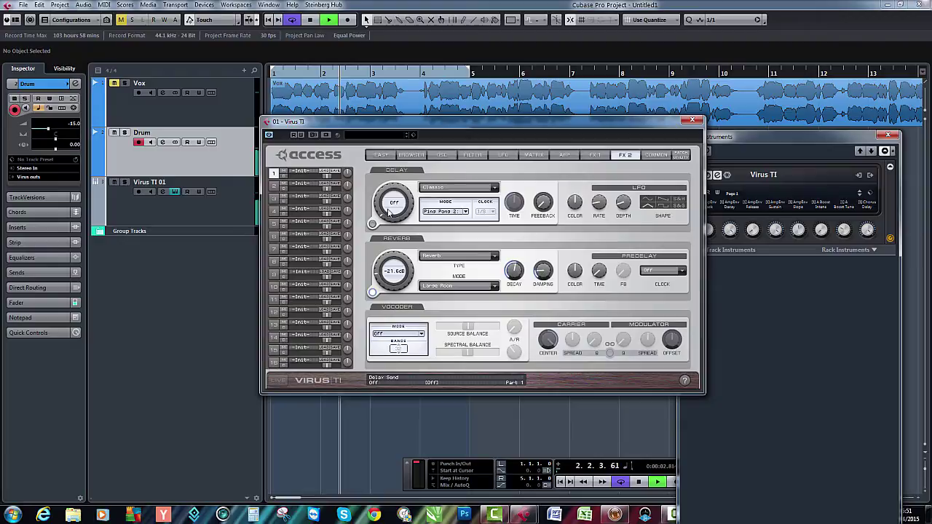
pyautogui.moveTo(376, 270); pyautogui.dragTo(377, 291)
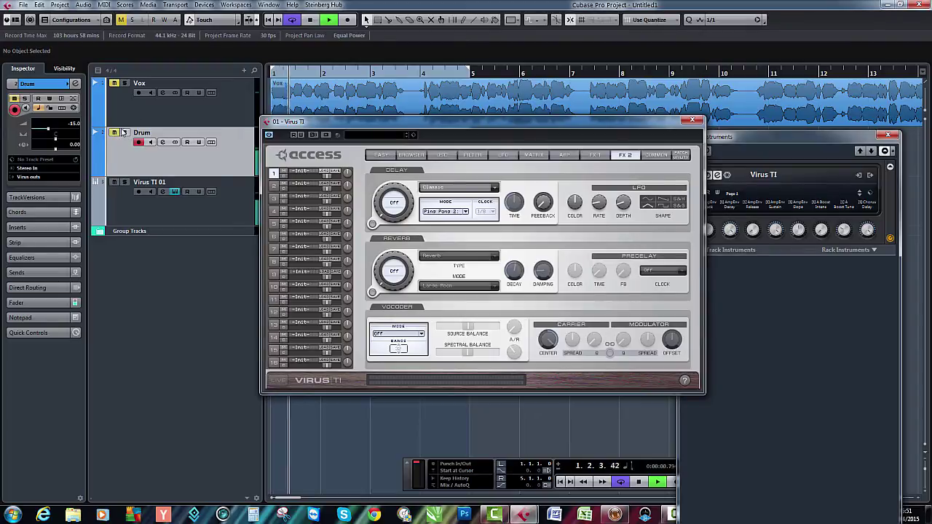
pyautogui.click(166, 117)
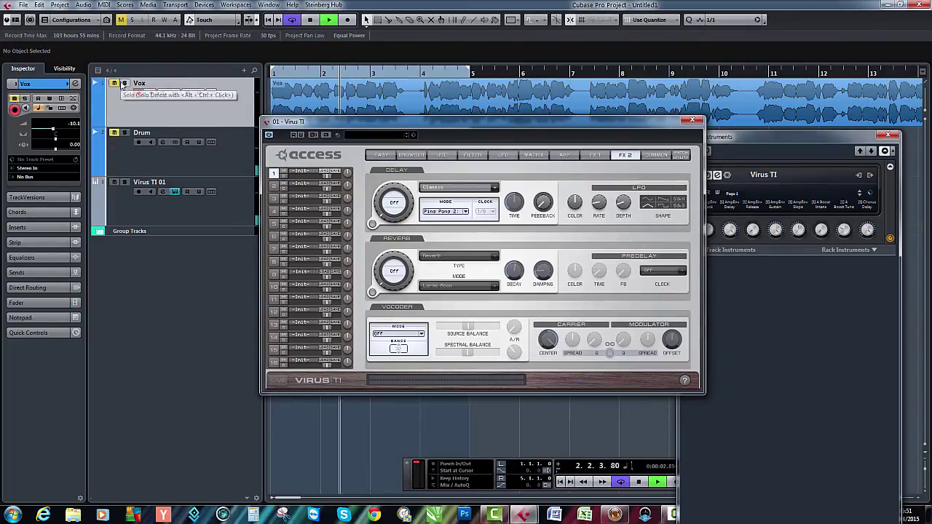
pyautogui.click(25, 177)
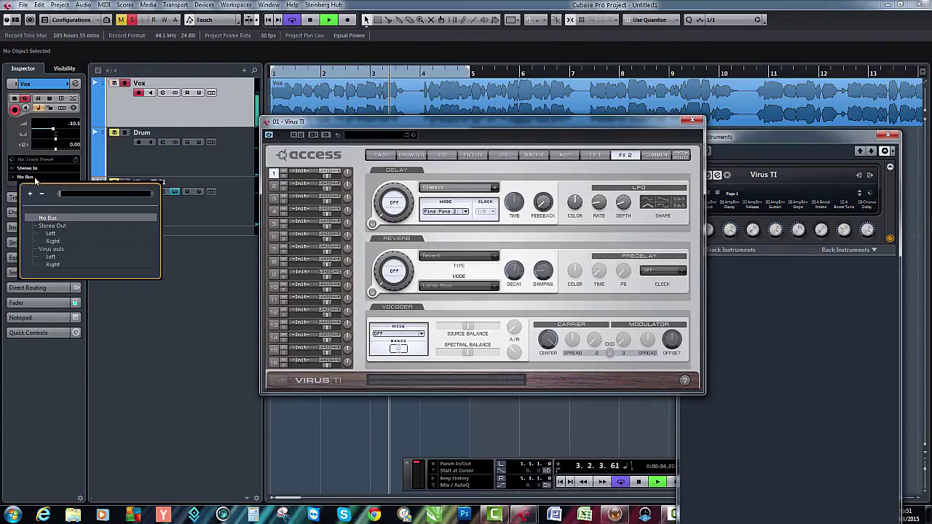
pyautogui.click(56, 252)
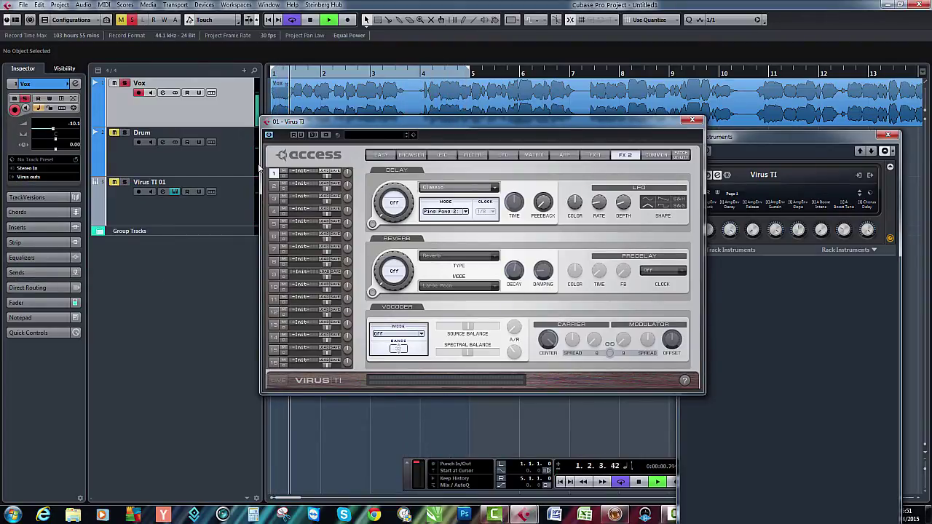
pyautogui.moveTo(390, 212)
pyautogui.moveTo(391, 212); pyautogui.dragTo(391, 198)
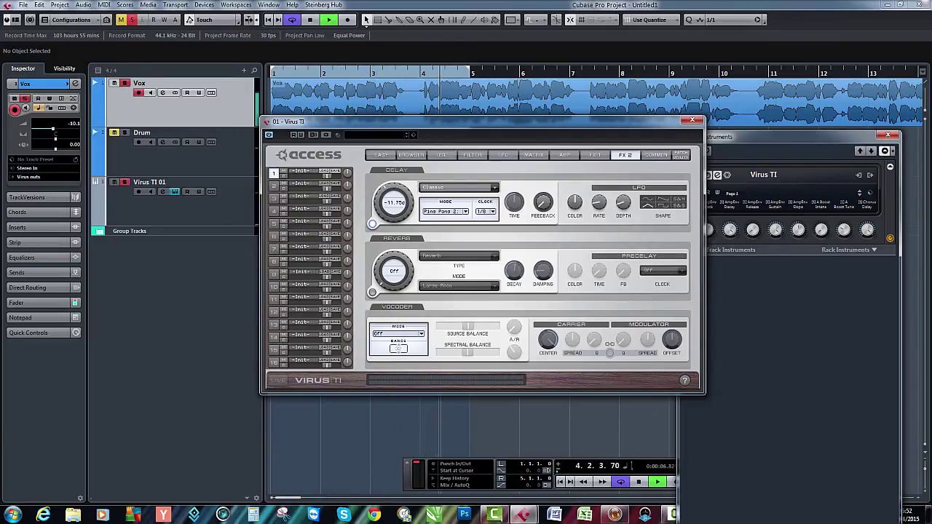
# Step: Clear all solos, readjust the Virus delay send, and set the delay clock to 1/6
pyautogui.click(135, 20)
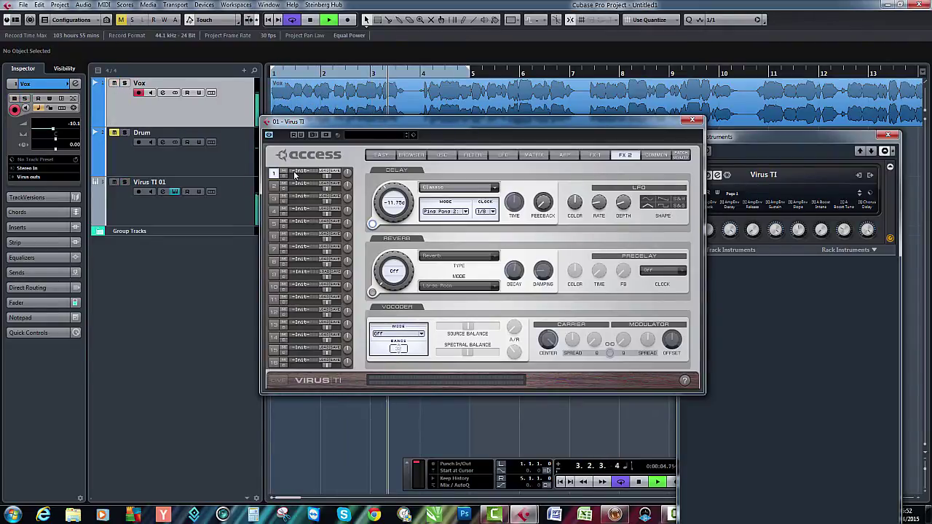
pyautogui.moveTo(376, 205); pyautogui.dragTo(406, 235)
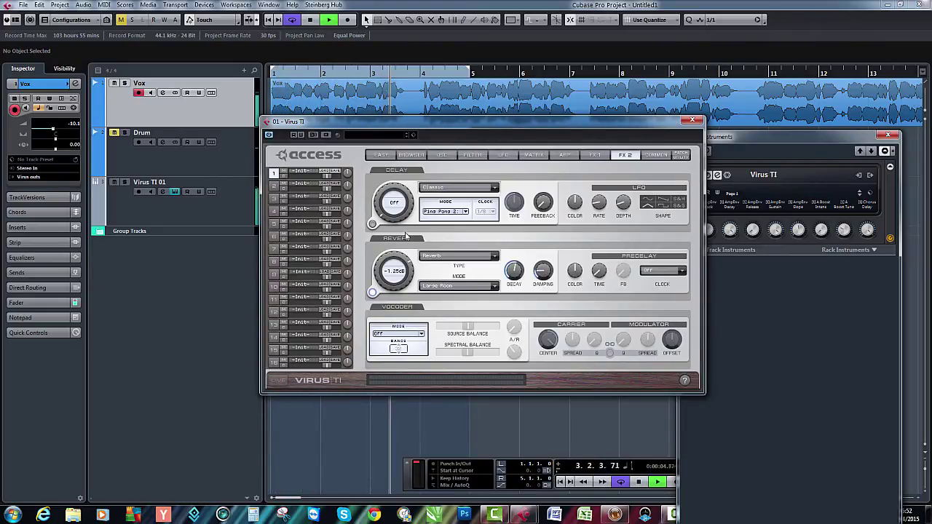
pyautogui.moveTo(393, 205); pyautogui.dragTo(395, 155)
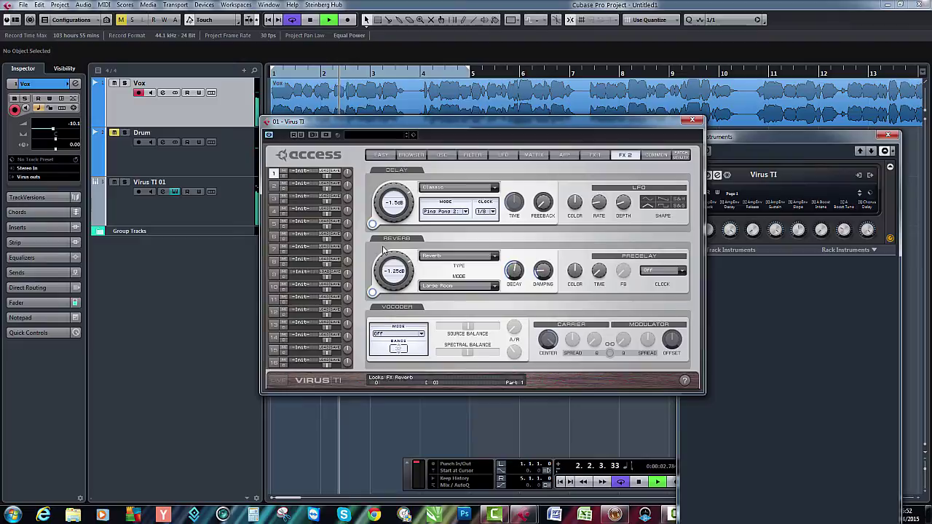
pyautogui.click(489, 212)
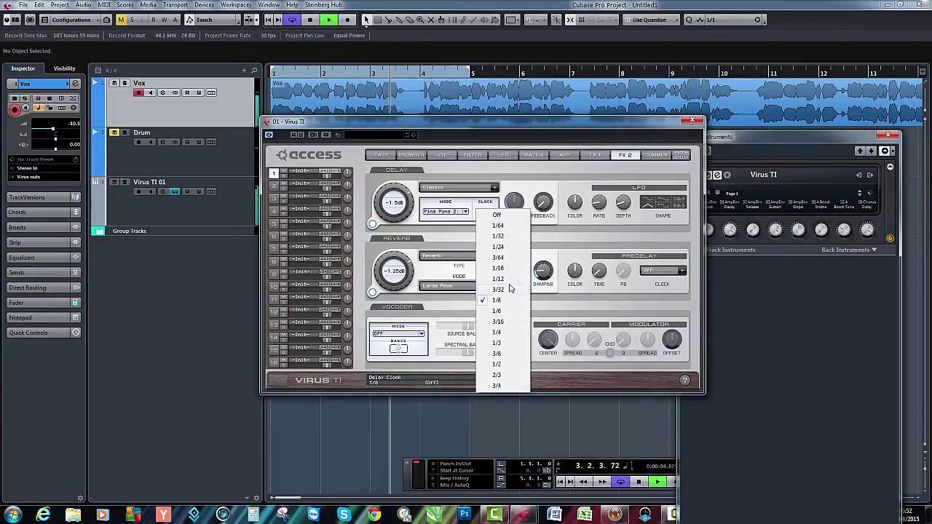
pyautogui.click(497, 311)
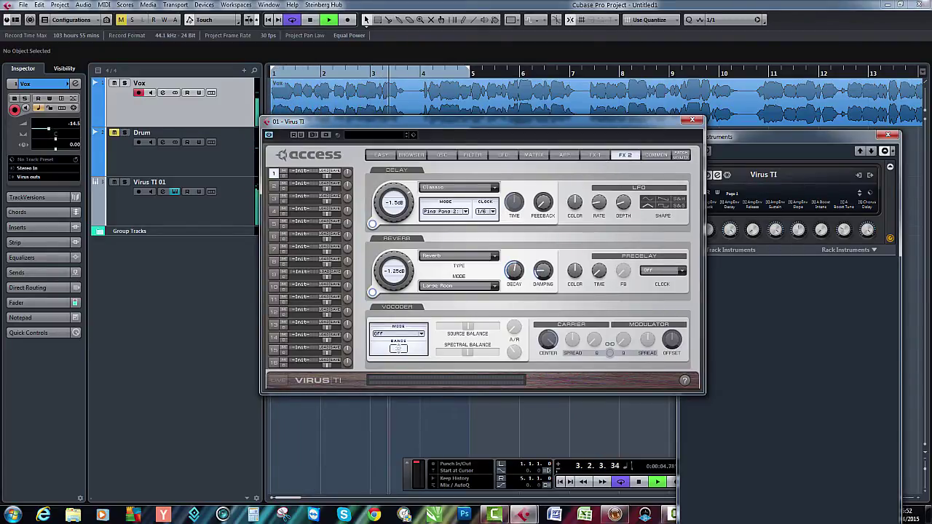
# Step: On the Virus FX 1 page, raise the Phaser mix and LFO Depth
pyautogui.click(593, 156)
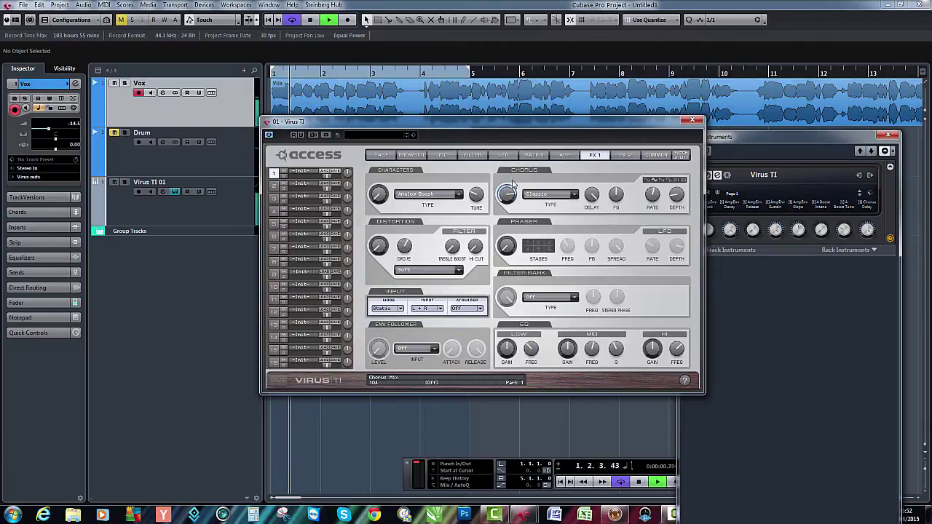
pyautogui.moveTo(508, 247); pyautogui.dragTo(525, 176)
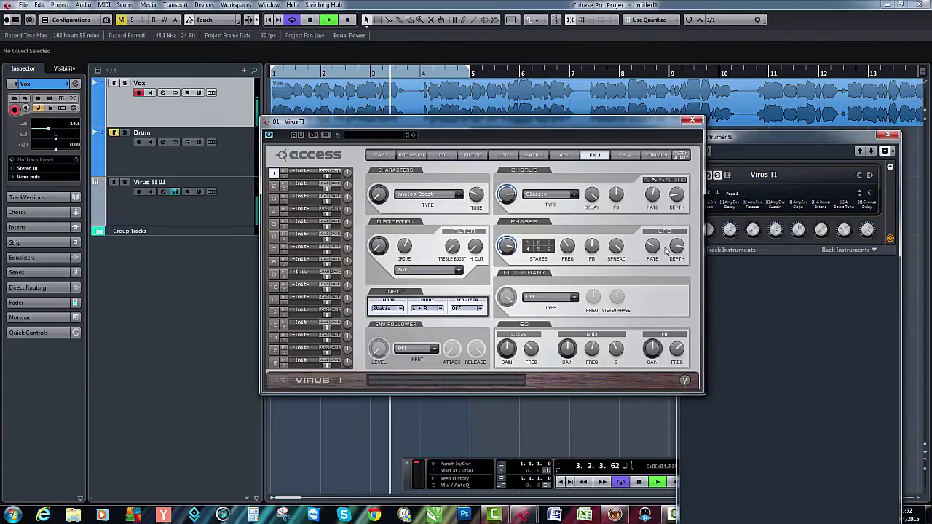
pyautogui.moveTo(677, 248); pyautogui.dragTo(680, 243)
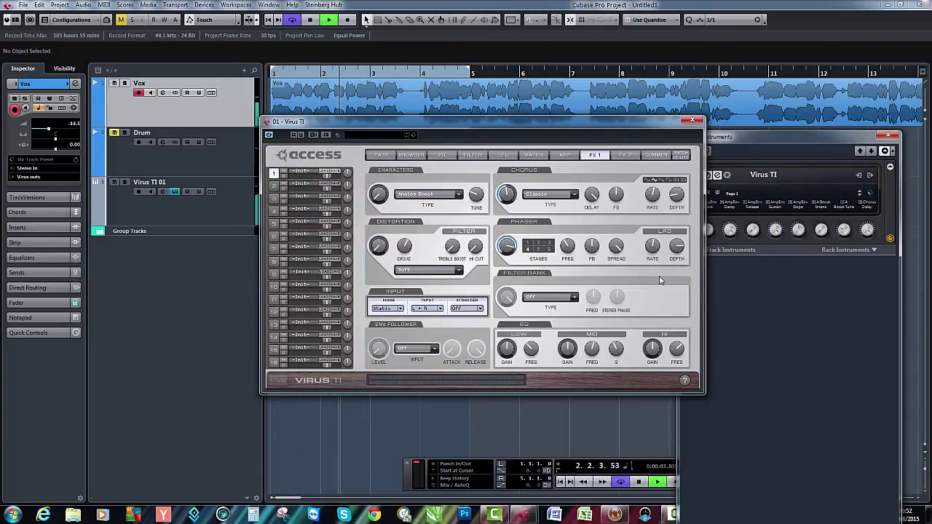
# Step: Set the Delay and Reverb sends on FX 2 to Off, then return to FX 1
pyautogui.click(624, 157)
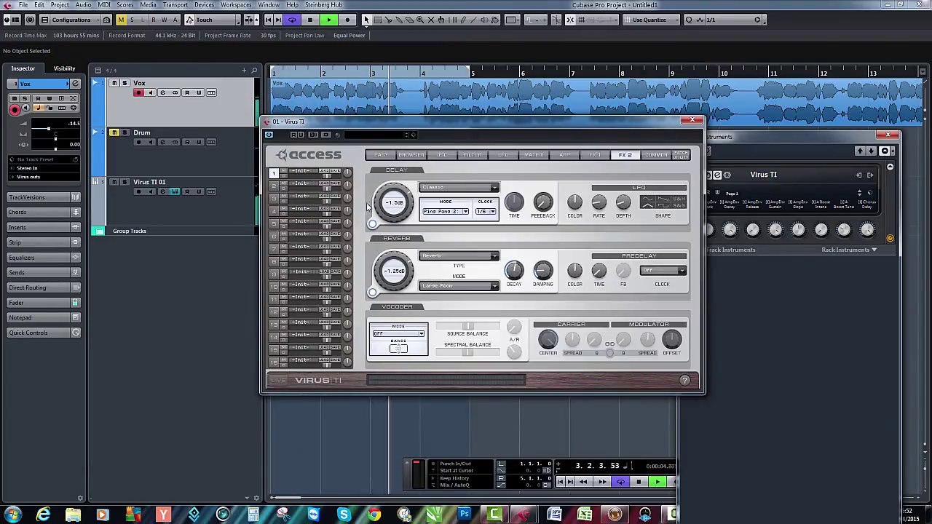
pyautogui.moveTo(399, 212); pyautogui.dragTo(385, 305)
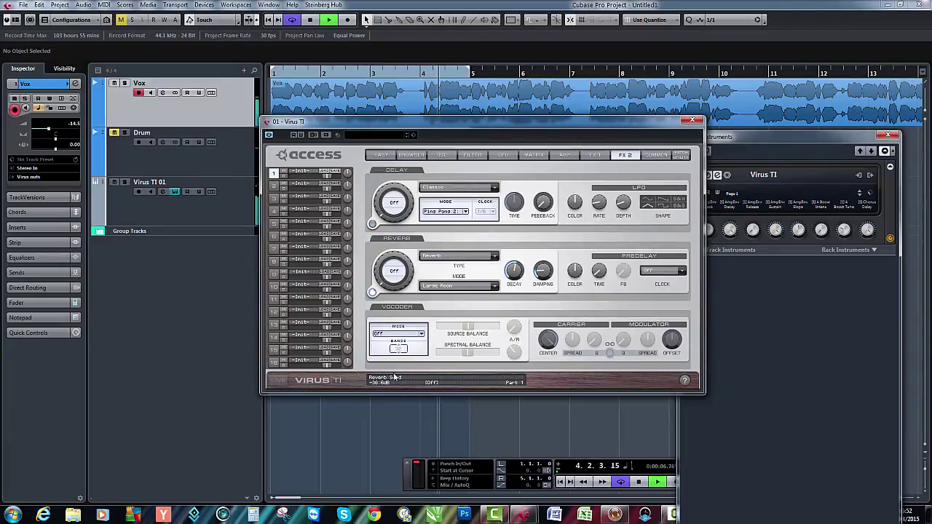
pyautogui.moveTo(394, 377); pyautogui.dragTo(395, 383)
pyautogui.click(597, 154)
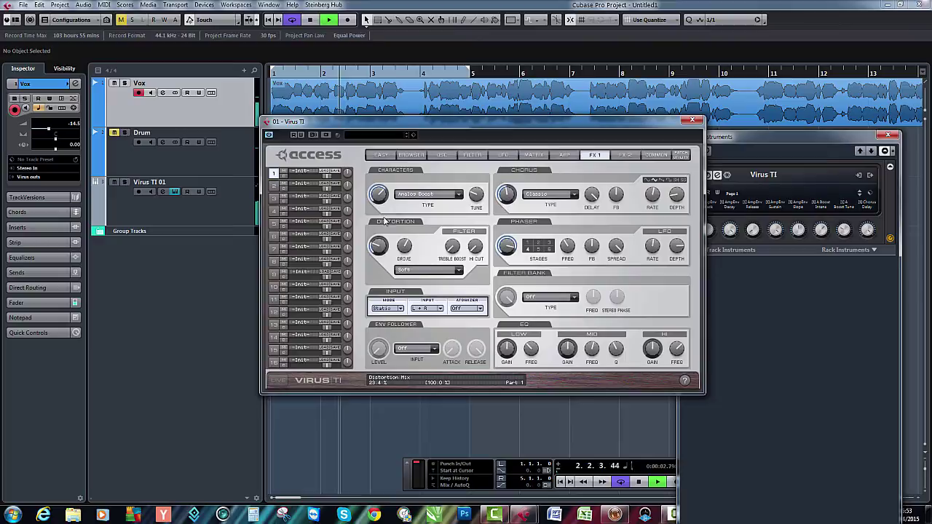
# Step: Change the Virus distortion type from Soft to Wave Shaper, then stop playback at 4.1.3.72
pyautogui.click(418, 271)
pyautogui.click(428, 305)
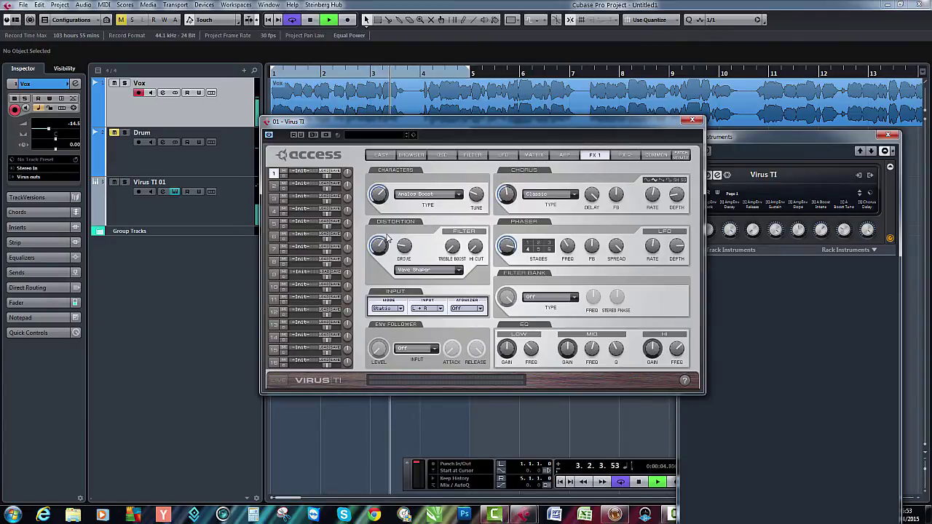
pyautogui.press('space')
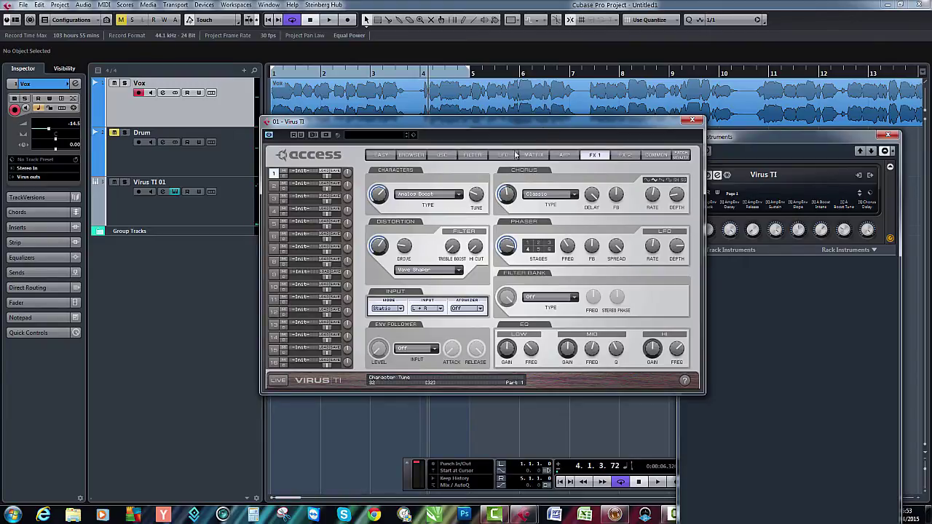
# Step: Move the Virus TI editor aside to reveal the Drum events, then close the plugin and VST Instruments windows
pyautogui.moveTo(602, 123); pyautogui.dragTo(738, 158)
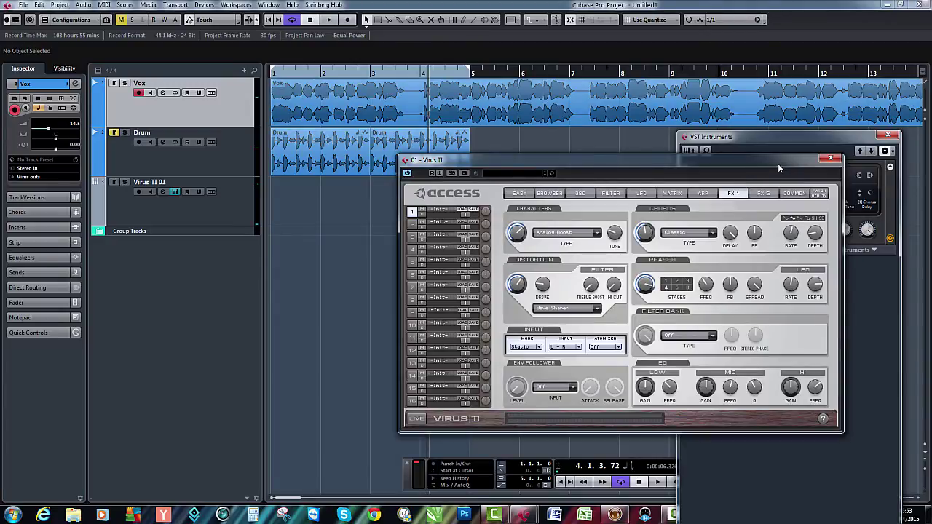
pyautogui.moveTo(777, 163); pyautogui.dragTo(802, 188)
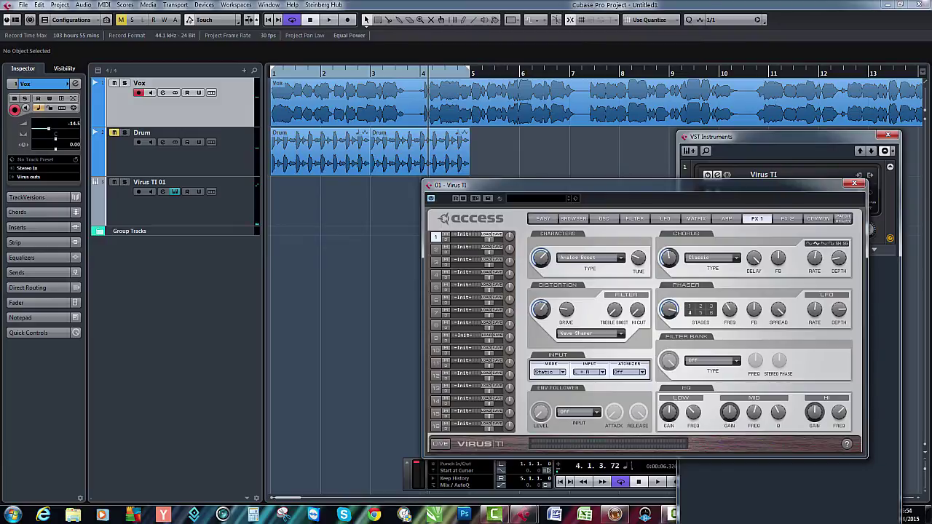
pyautogui.press('F9')
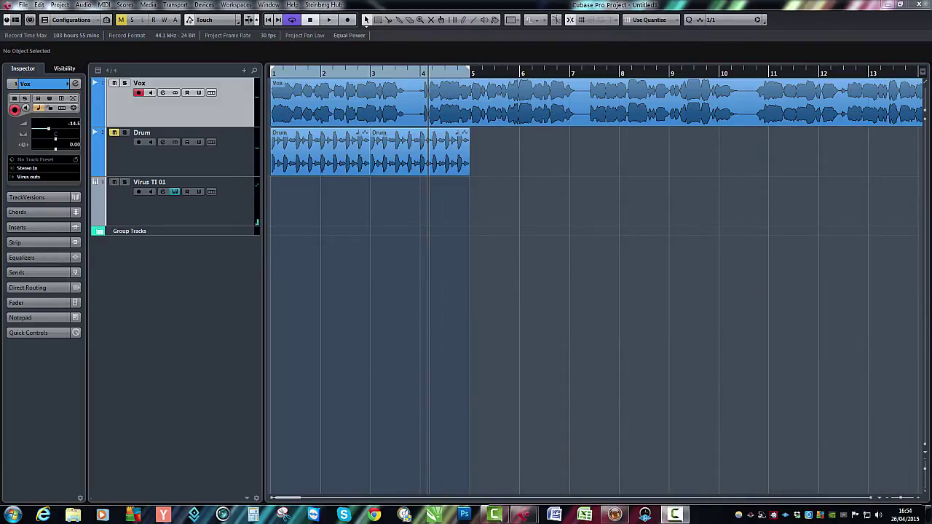